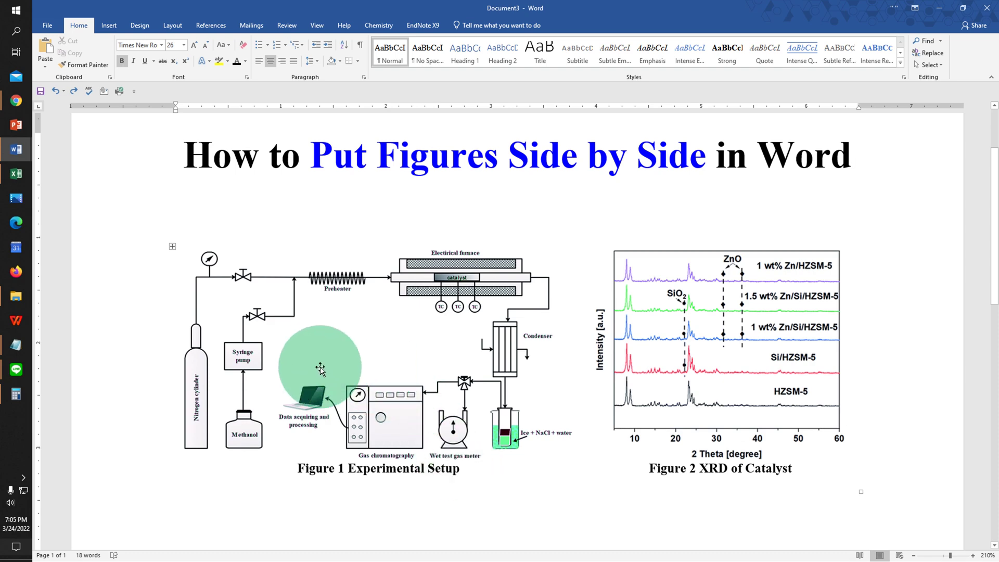
Step: Select the Figure 1 setup diagram and the Figure 2 XRD chart in turn, then deselect
click(319, 368)
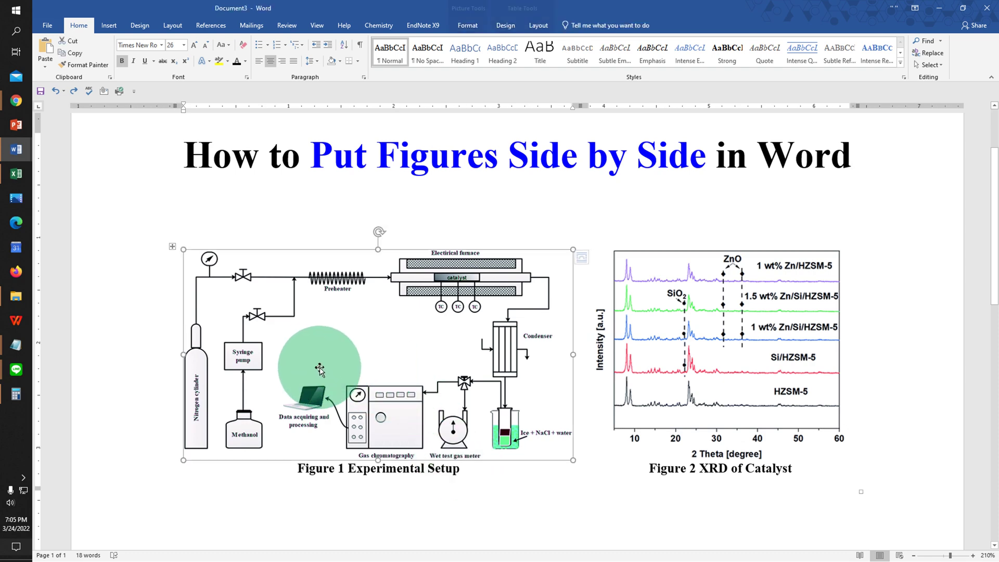
click(709, 356)
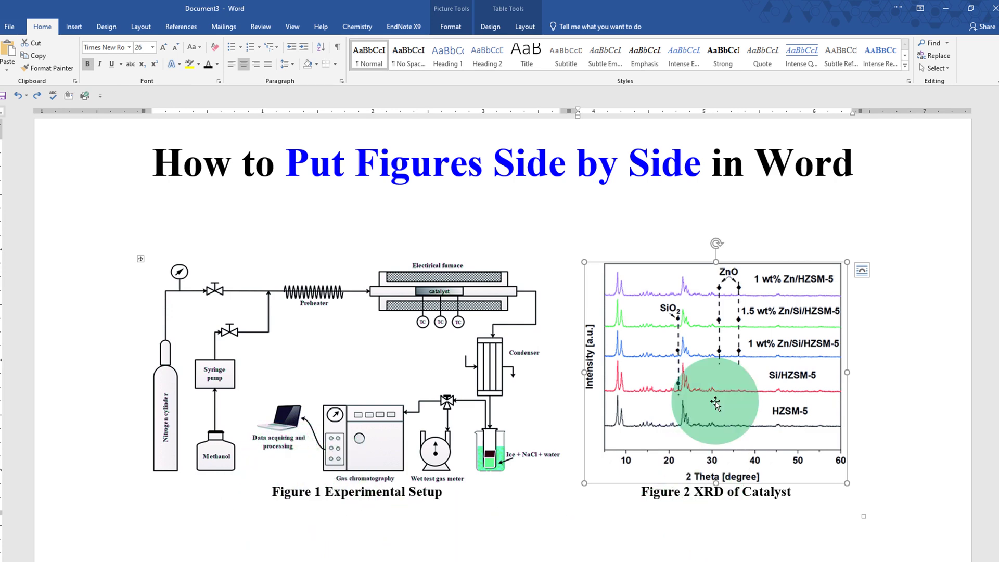
click(863, 165)
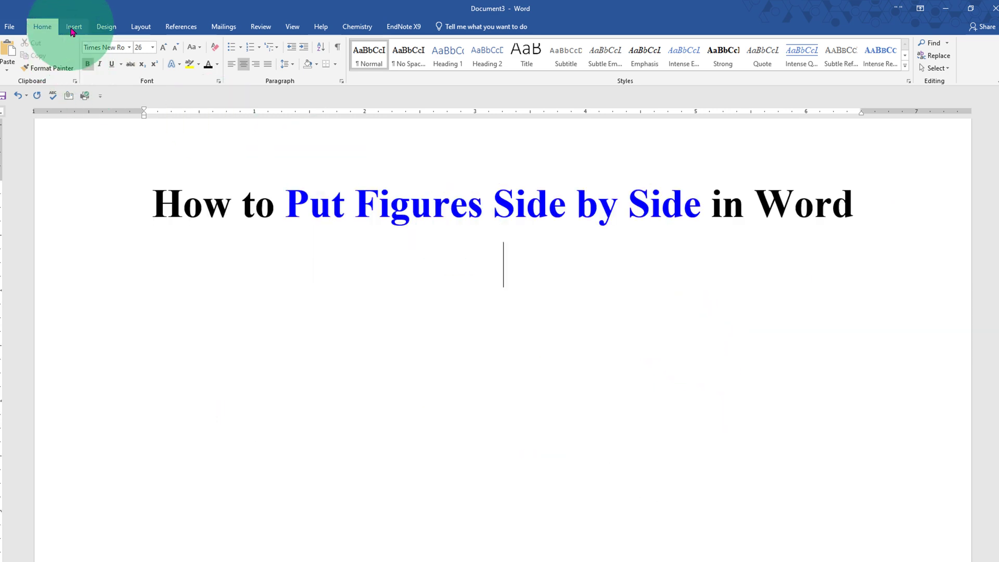
Step: Insert a two-column, one-row table beneath the title
click(73, 27)
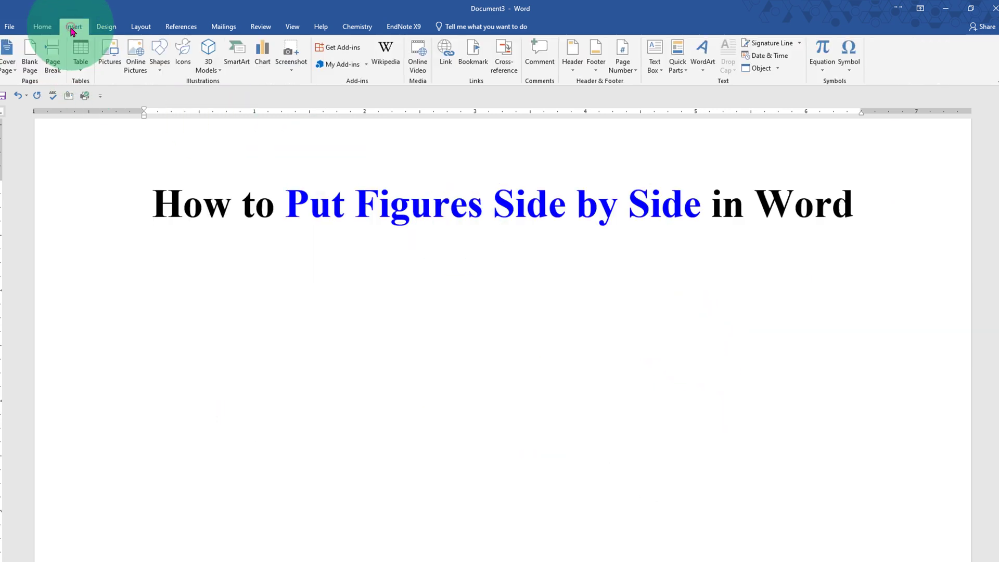
click(78, 66)
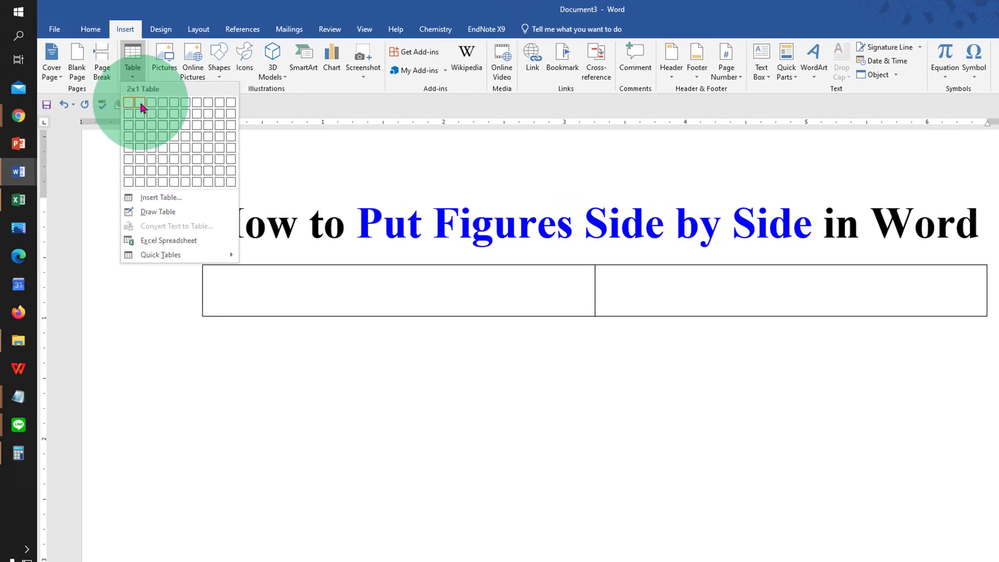
click(142, 107)
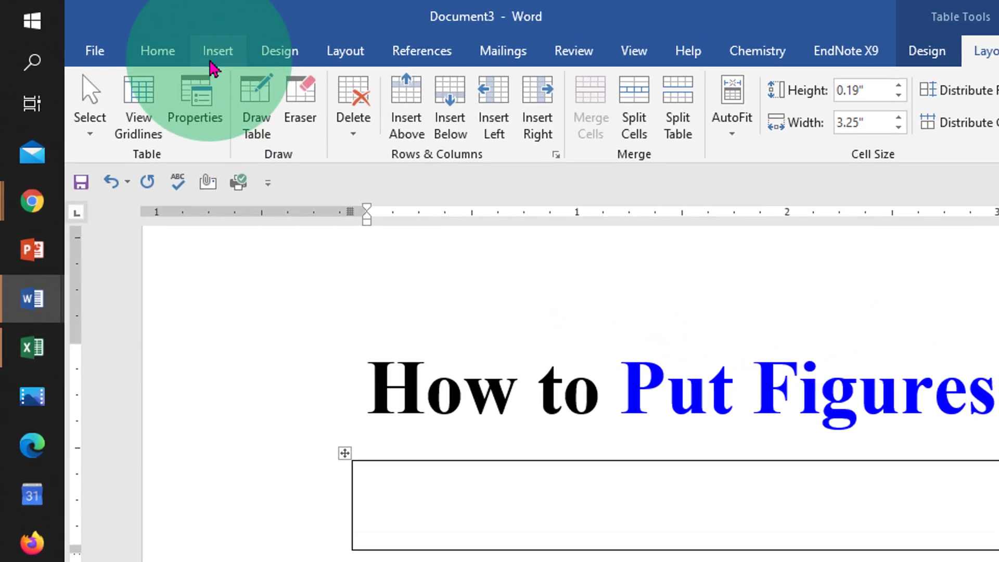
Step: Insert the Figure 1 setup image file into the table's left cell
click(104, 29)
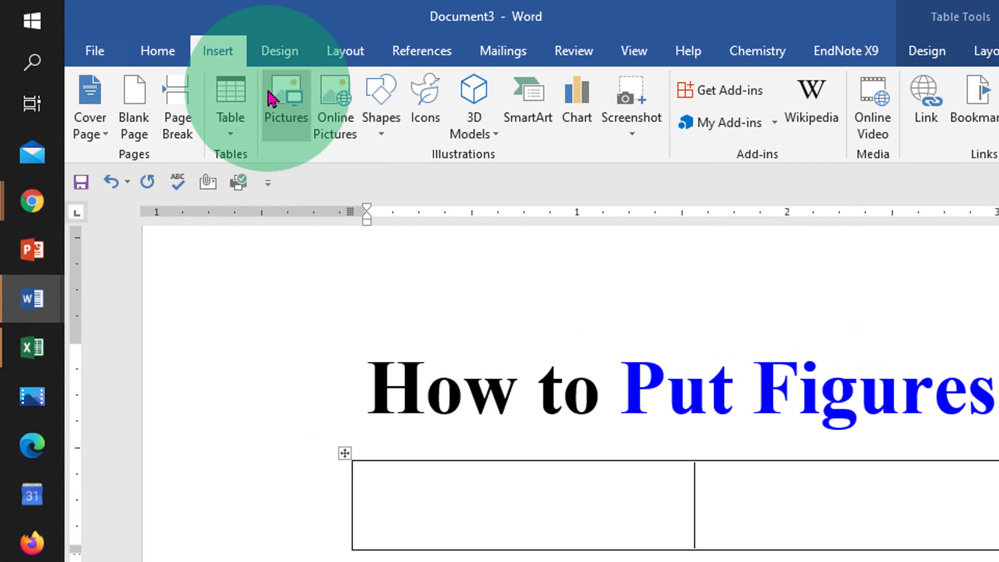
click(294, 114)
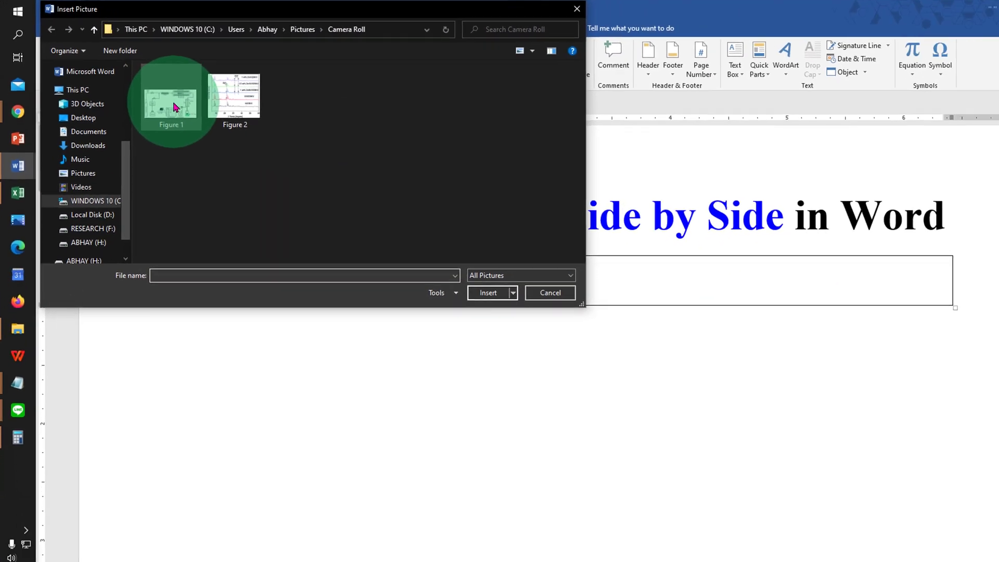
click(172, 101)
click(481, 293)
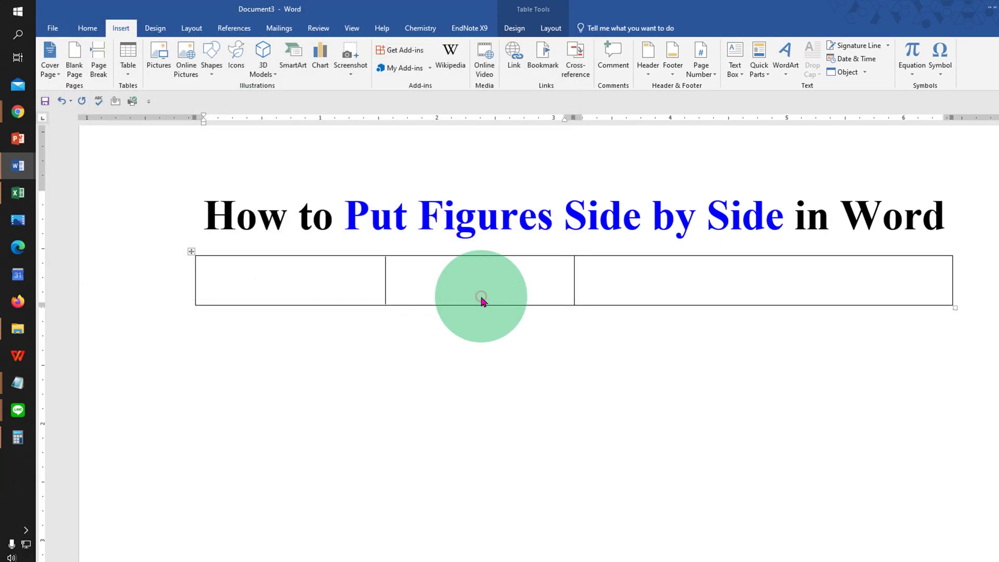
Step: Resize the Figure 1 picture to a height of 2 inches
click(635, 408)
drag(635, 408, 635, 376)
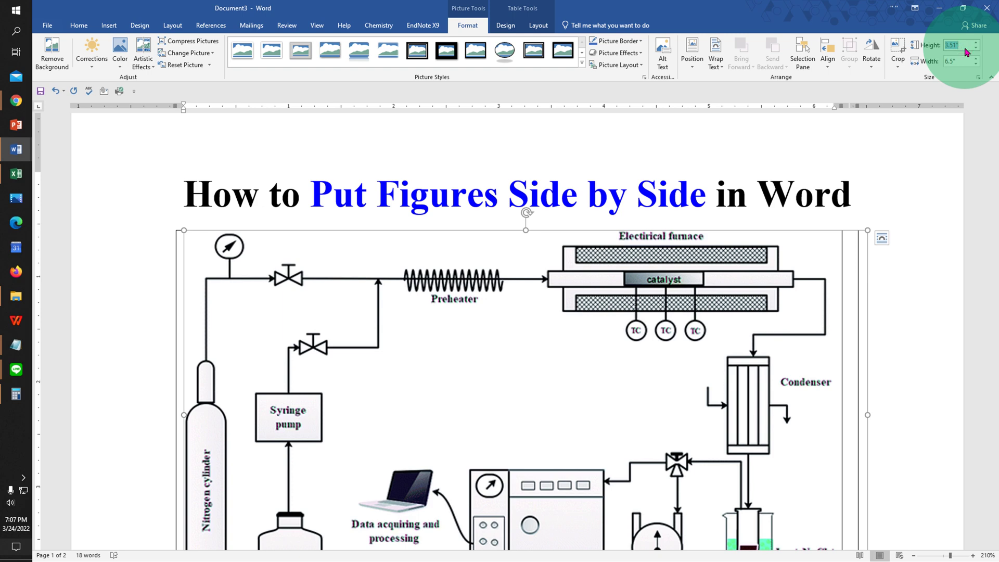
text(2)
key(Return)
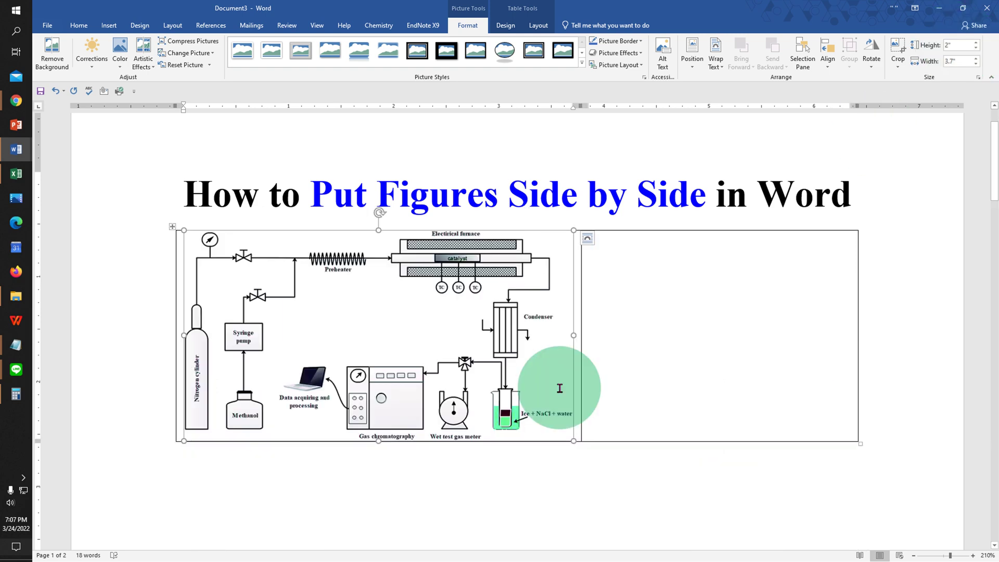
Step: Insert the Figure 2 XRD chart image into the table's empty right cell
click(720, 320)
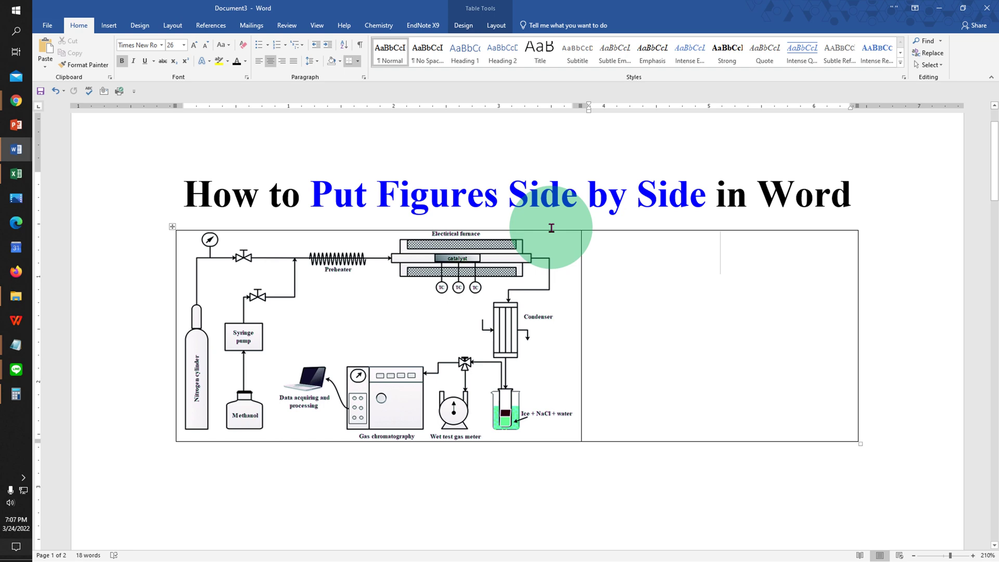
click(109, 27)
click(143, 50)
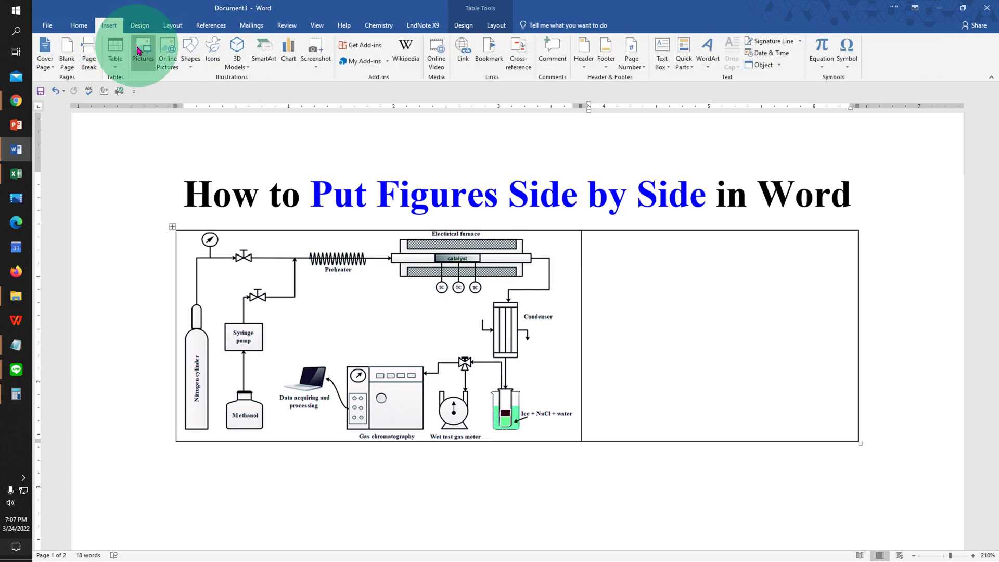
click(217, 100)
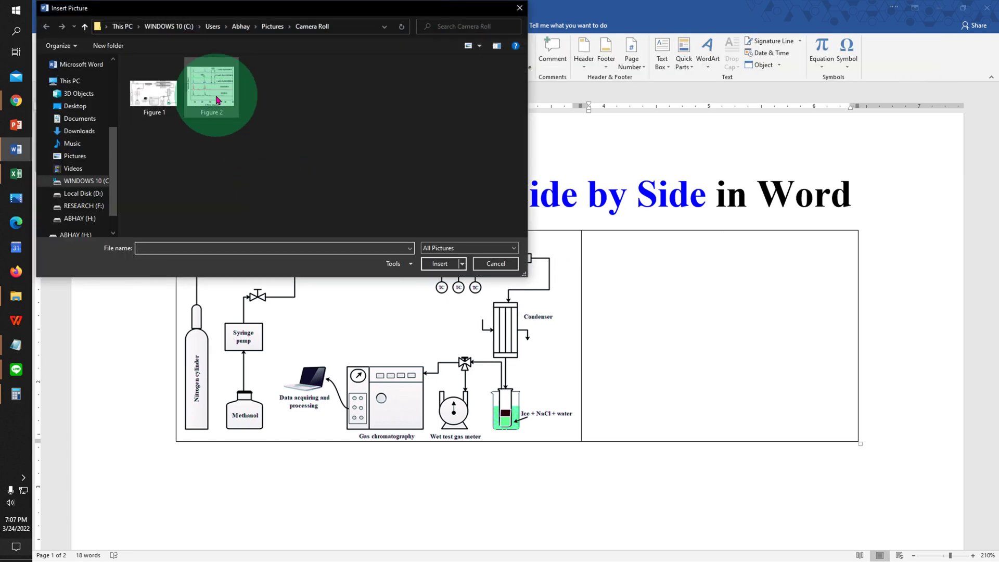
click(440, 263)
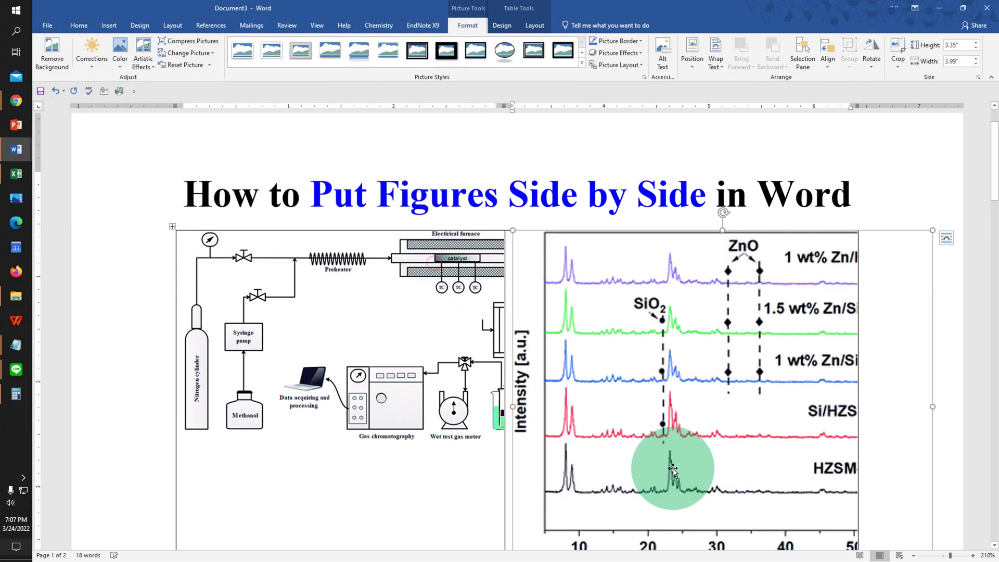
Step: Set the XRD chart's height to 2 inches
click(961, 46)
text(2)
key(Return)
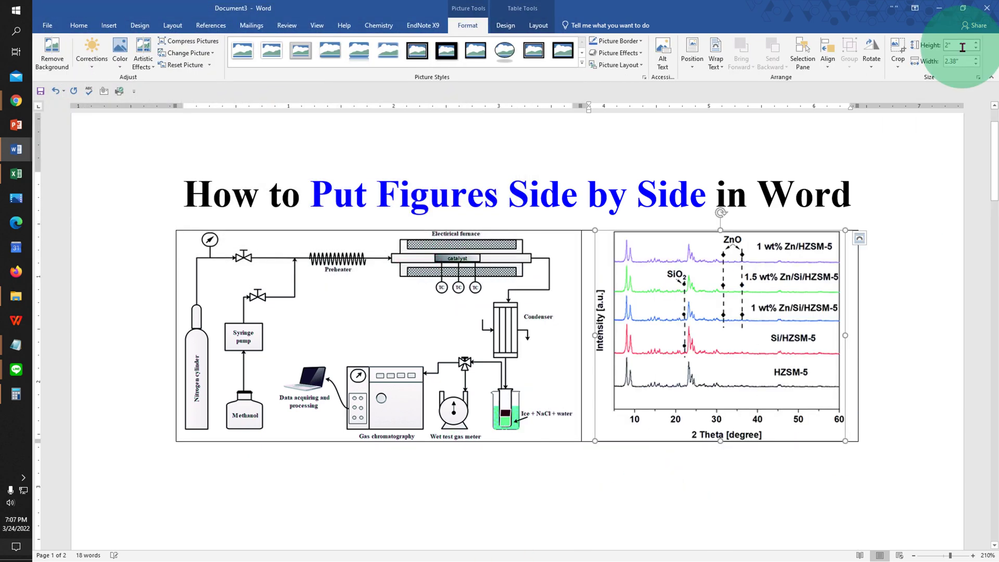
click(488, 497)
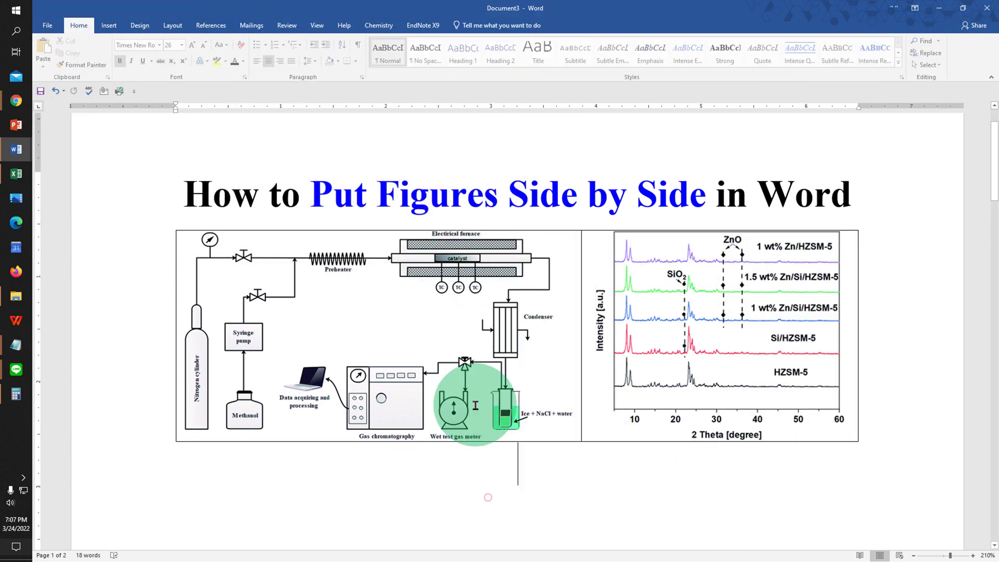
Step: Drag the middle column border left so the setup diagram narrows to 2.91 inches wide
click(444, 364)
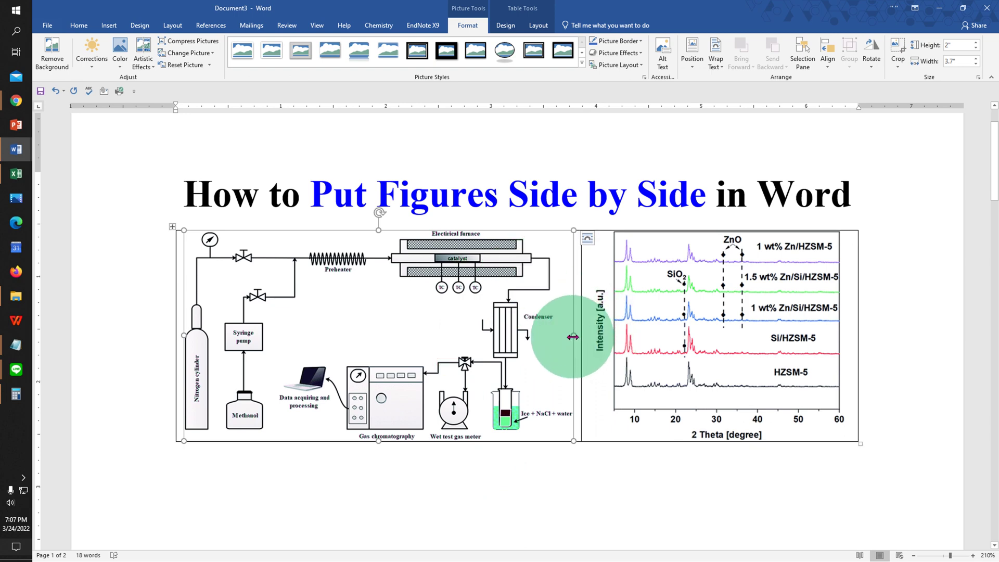
drag(572, 337, 518, 336)
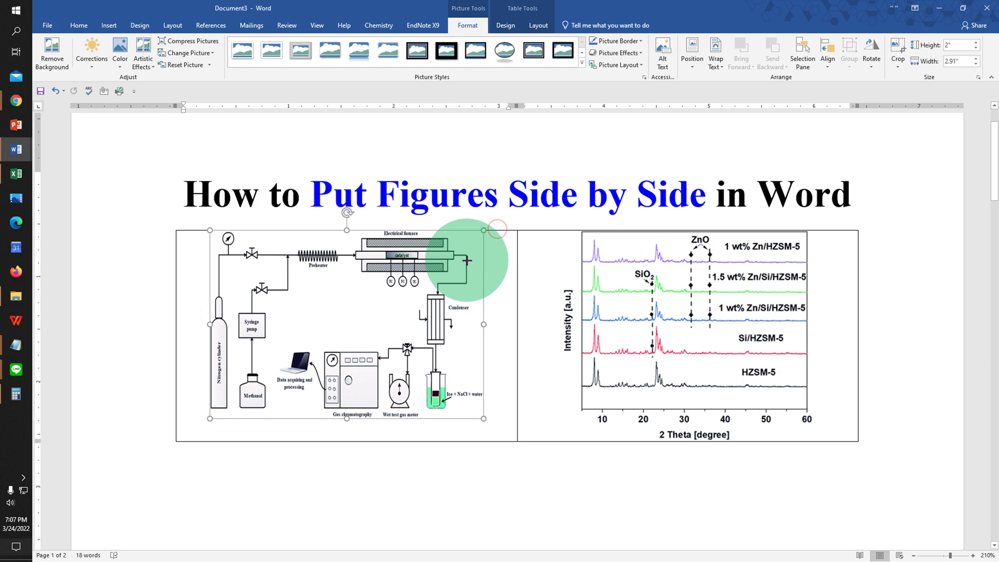
click(583, 526)
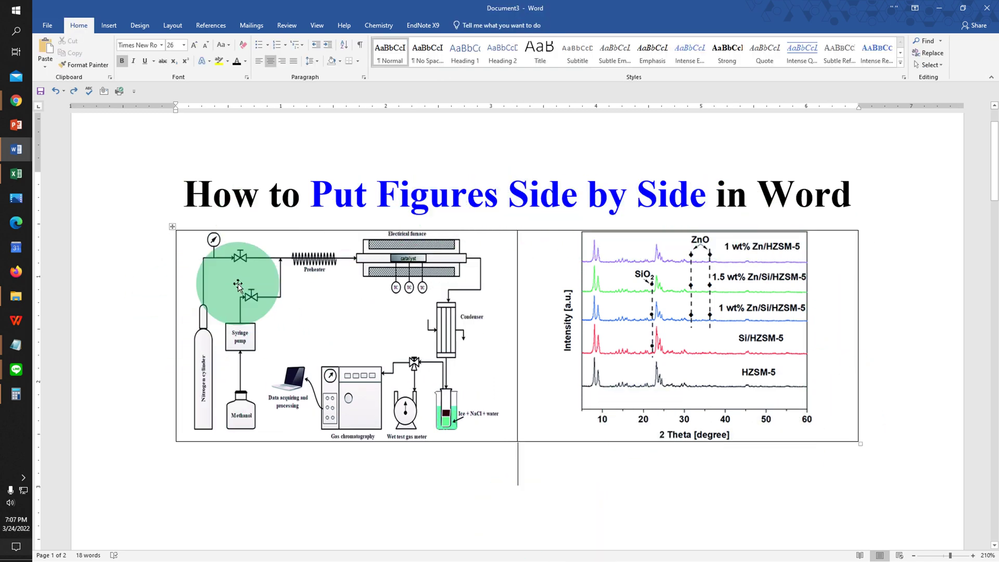
Step: Set the table's borders to None via Table Properties > Borders and Shading
click(171, 227)
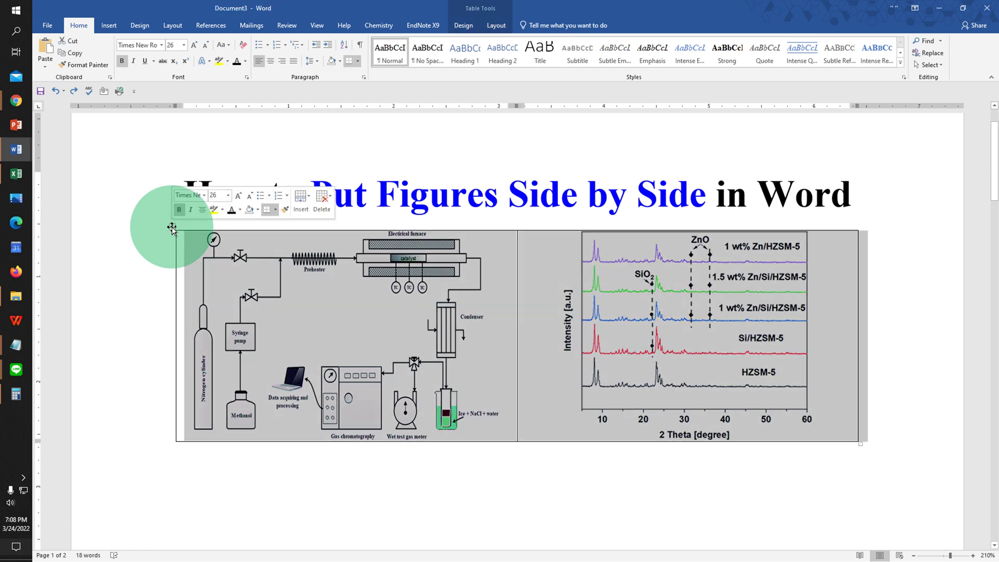
right_click(172, 227)
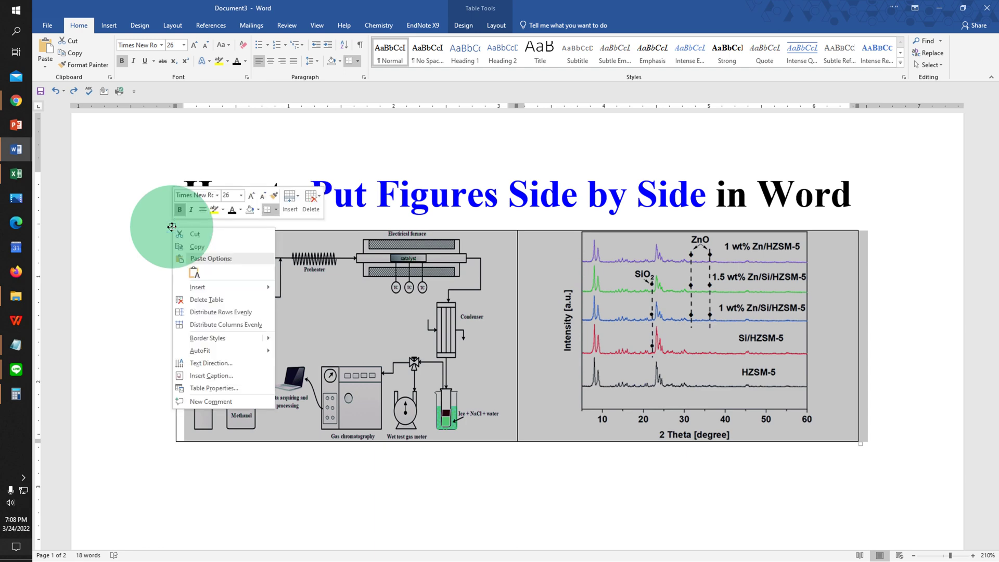
click(257, 388)
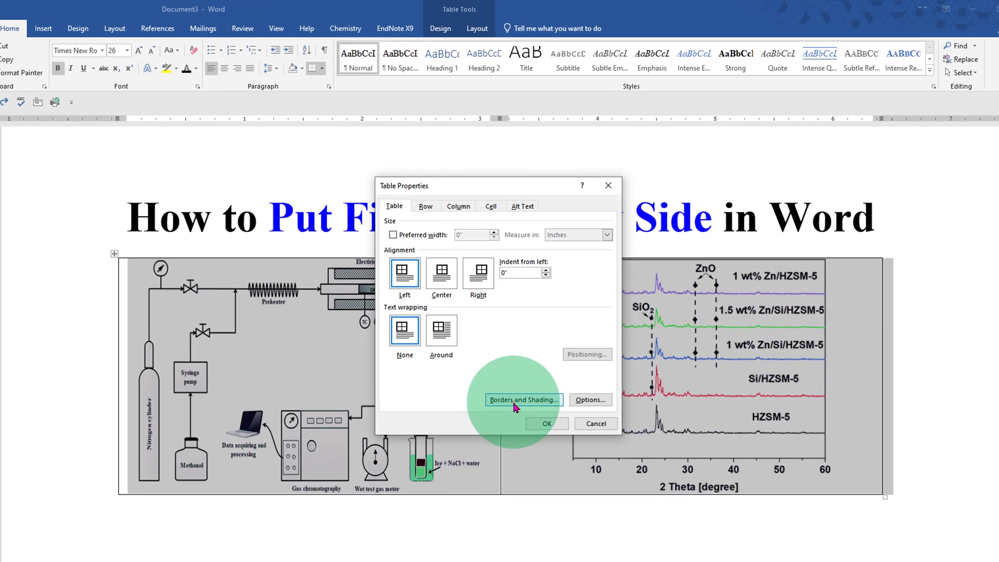
click(530, 358)
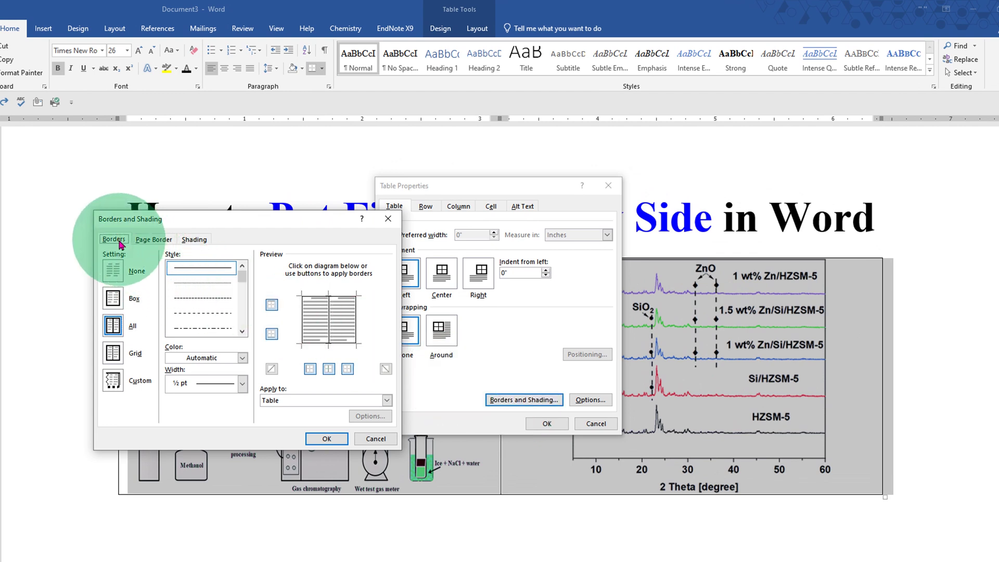
click(113, 271)
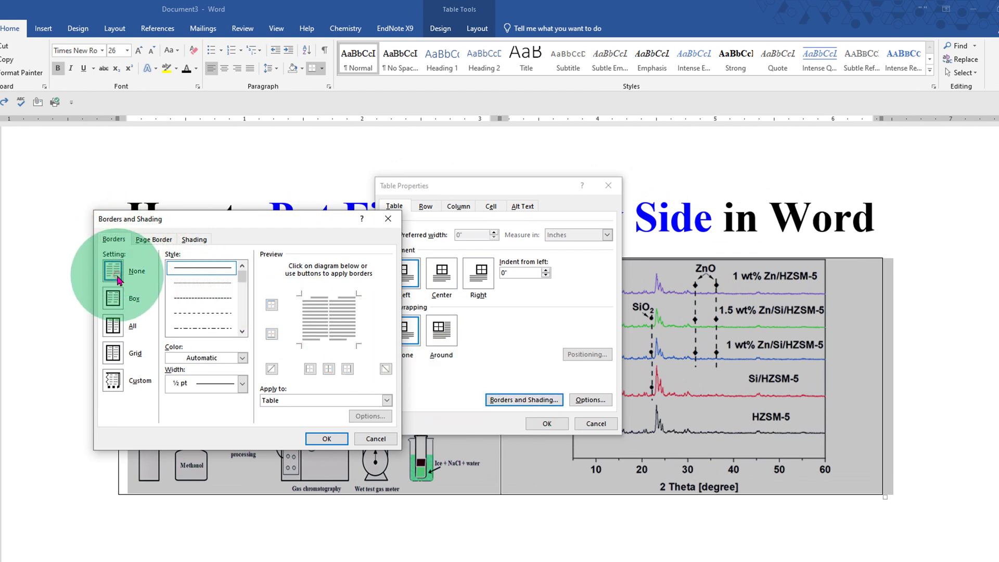
click(327, 439)
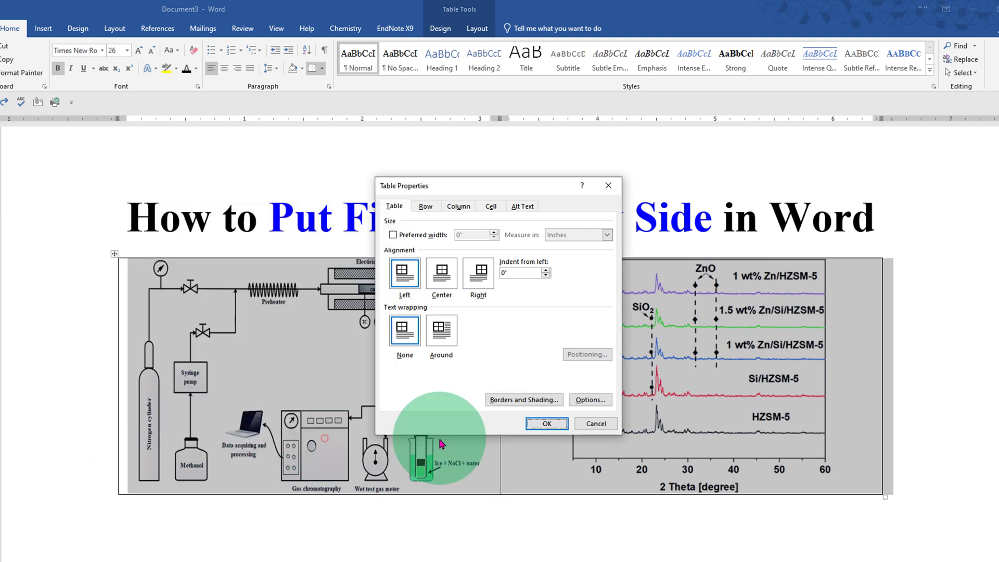
click(546, 424)
click(385, 509)
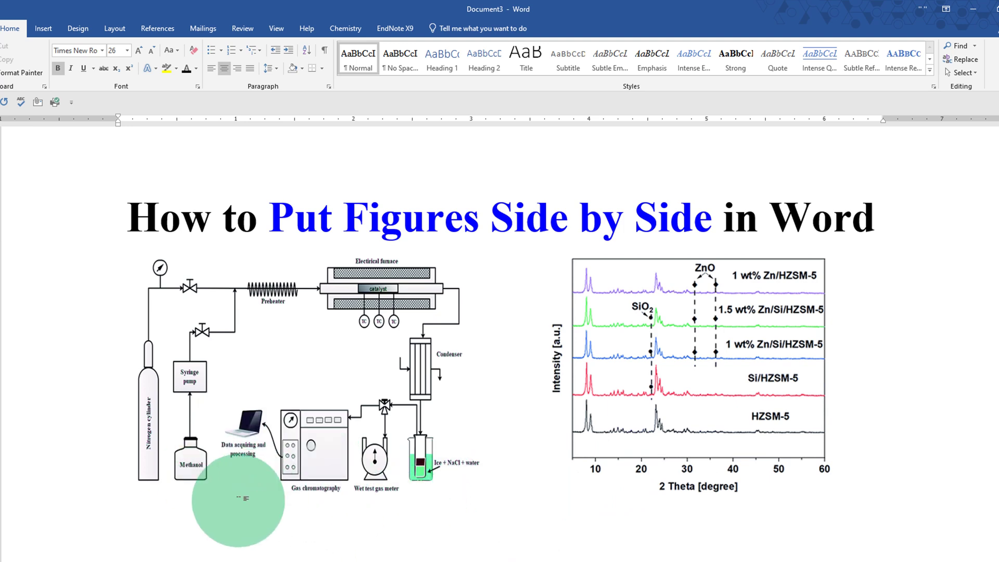
Step: Add the caption 'Figure 1 Experimental Setup' beneath the left diagram
click(294, 395)
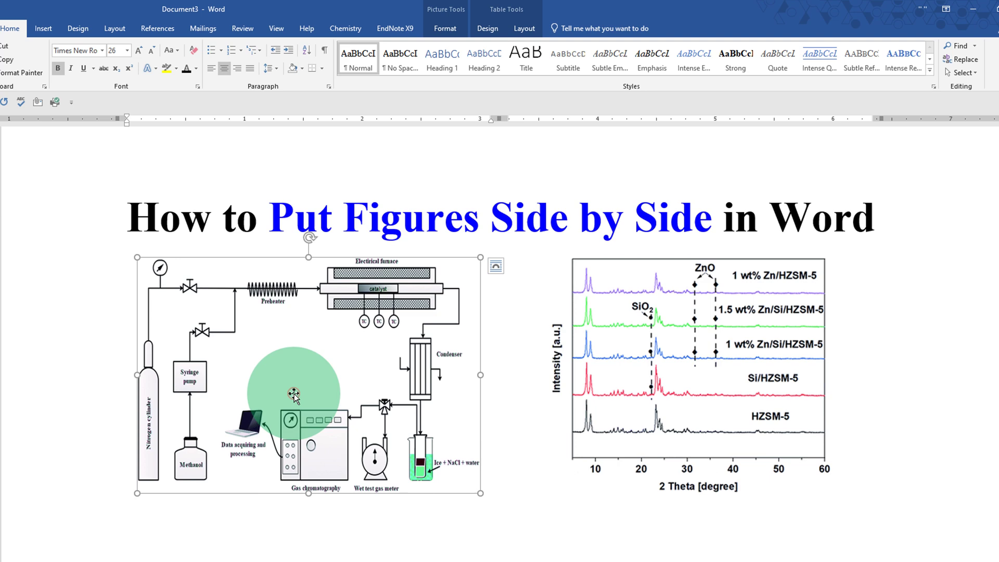
right_click(294, 395)
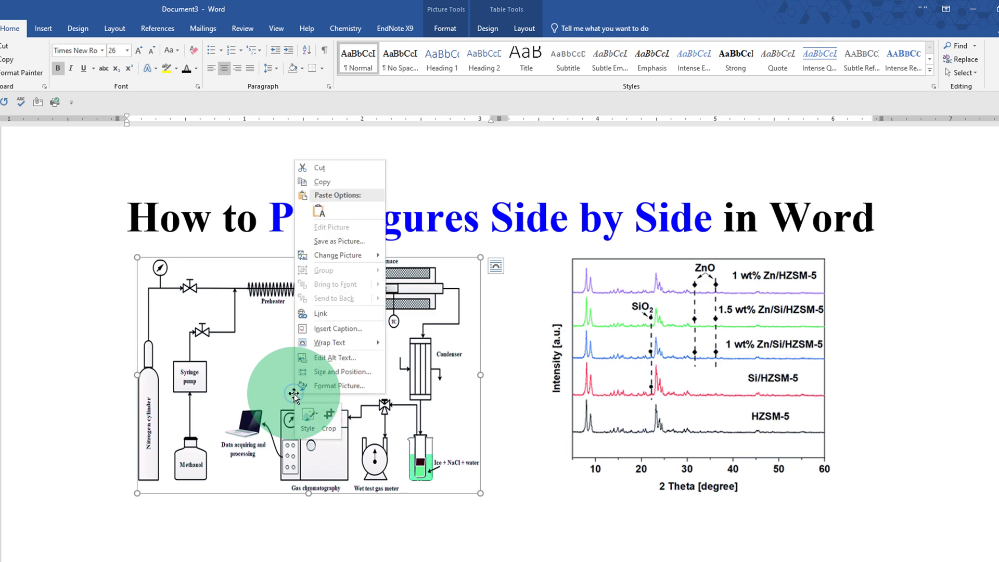
click(364, 334)
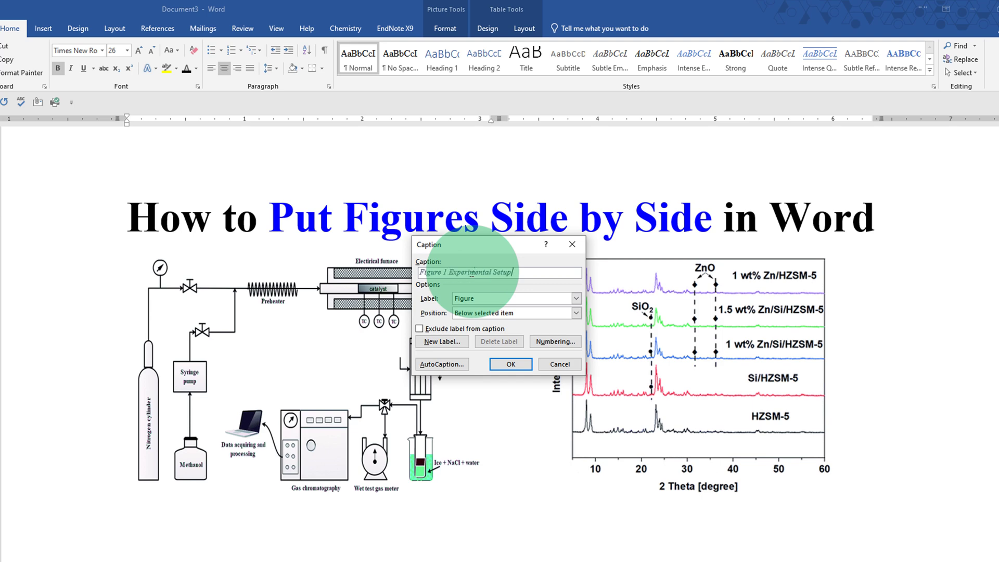
click(510, 364)
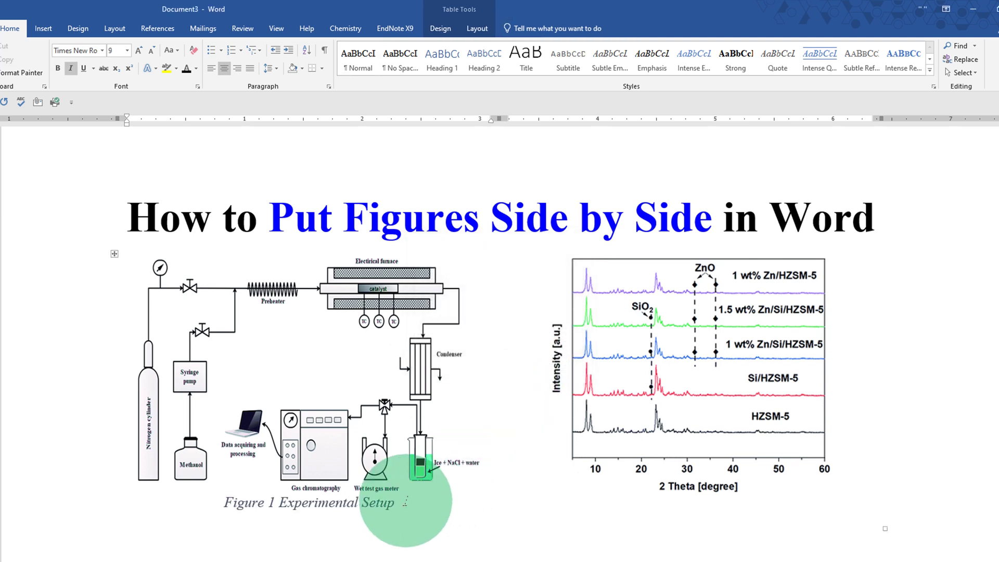
Step: Make the Figure 1 caption bold, non-italic and dark-coloured
drag(396, 502, 239, 506)
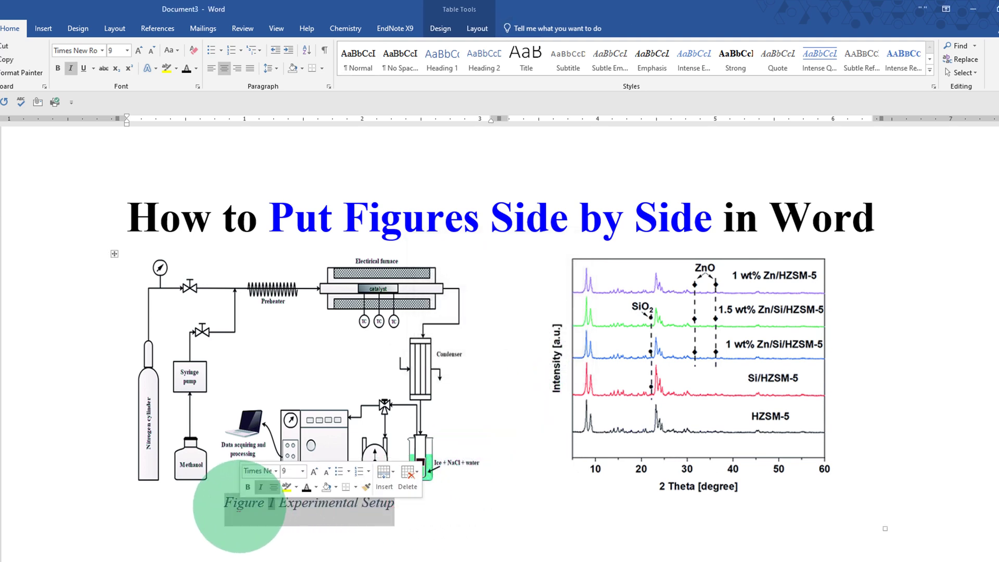
click(72, 71)
click(58, 71)
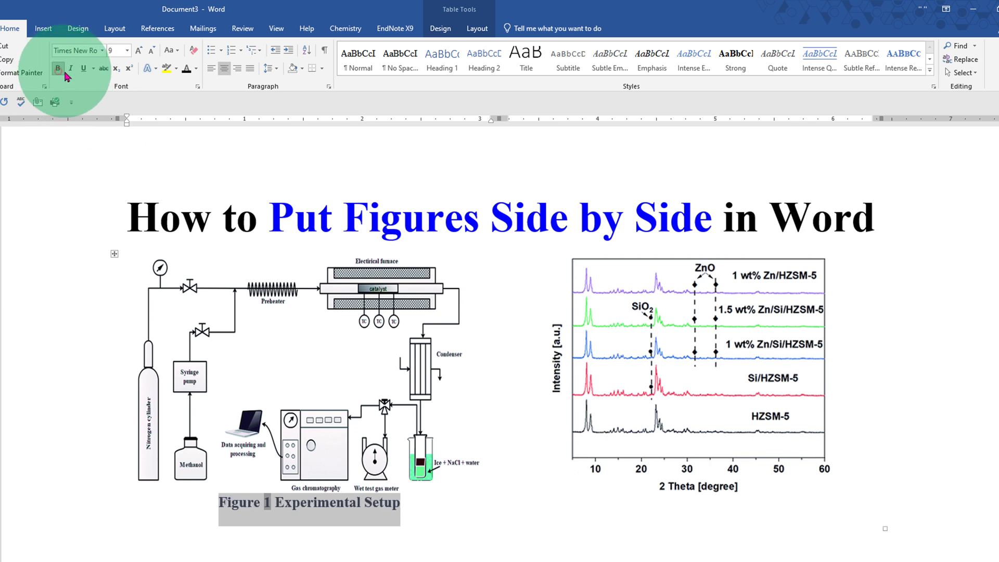
click(197, 69)
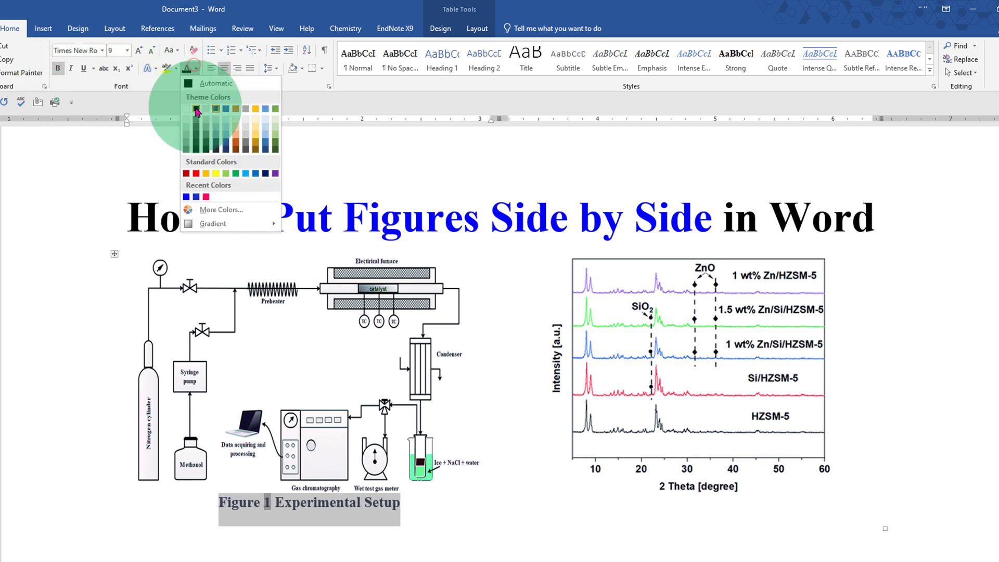
click(197, 110)
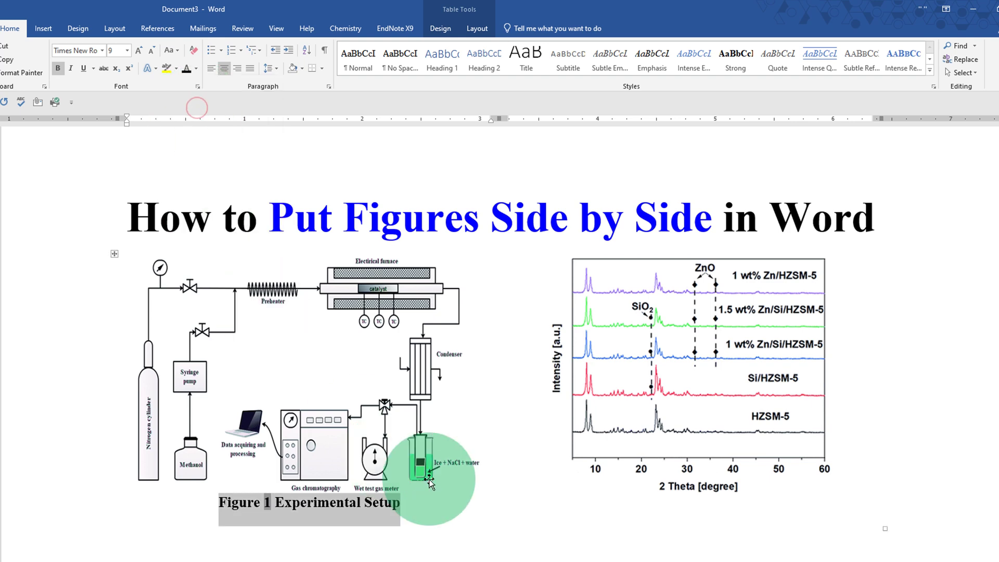
Step: Add the caption 'Figure 2 XRD of Catalysts' beneath the XRD chart
right_click(757, 394)
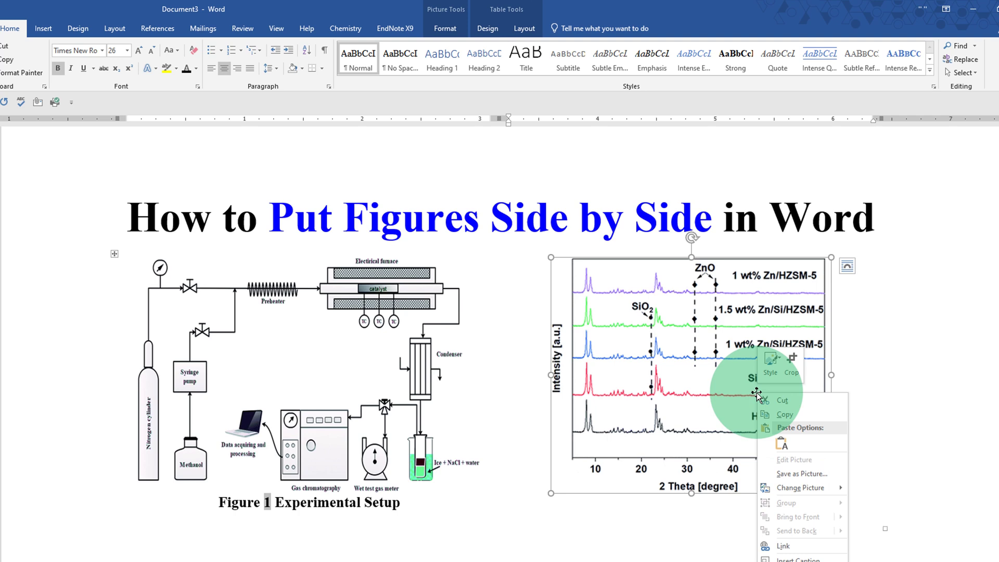
click(800, 559)
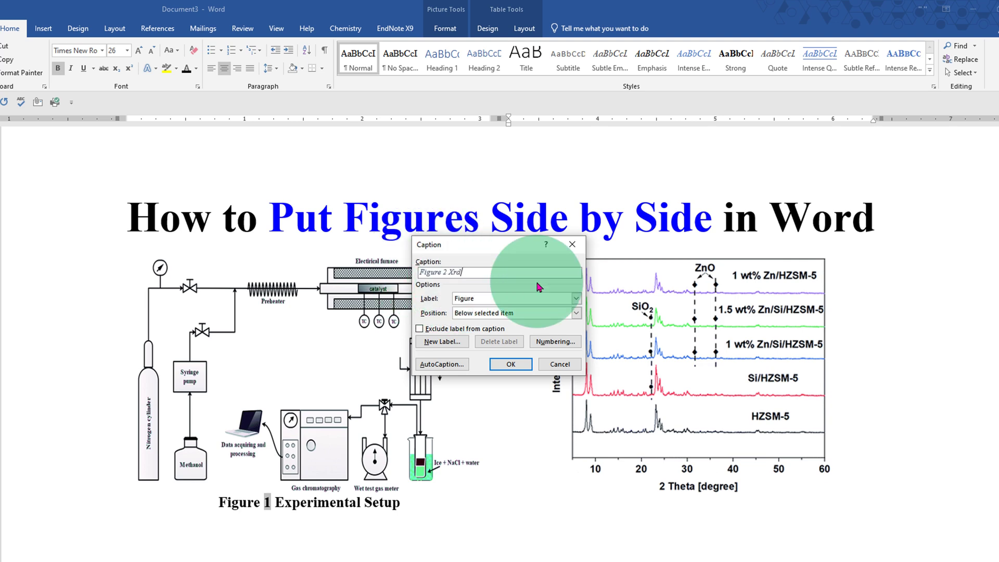
click(510, 364)
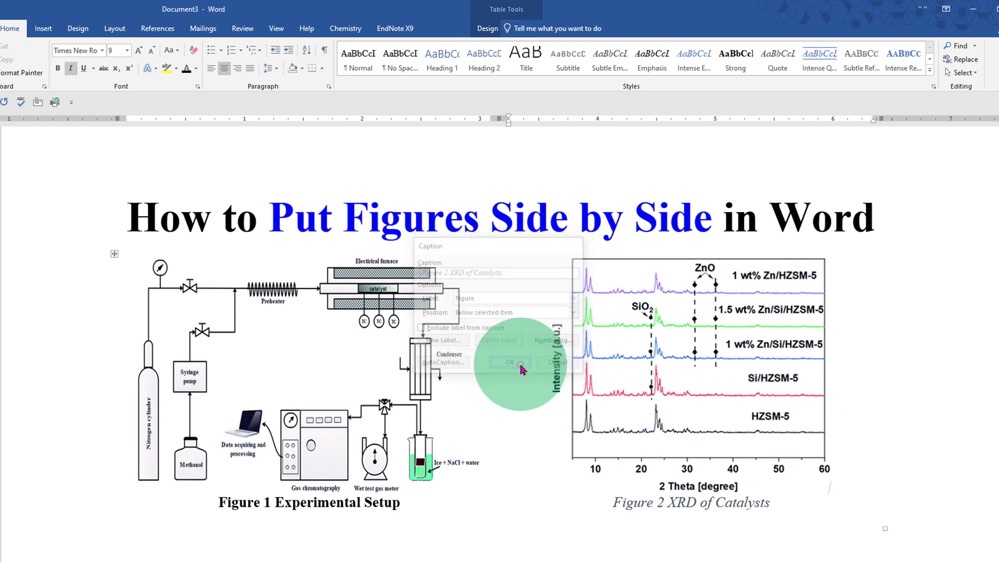
Step: Make the Figure 2 caption bold, non-italic and Automatic black
drag(777, 504, 635, 499)
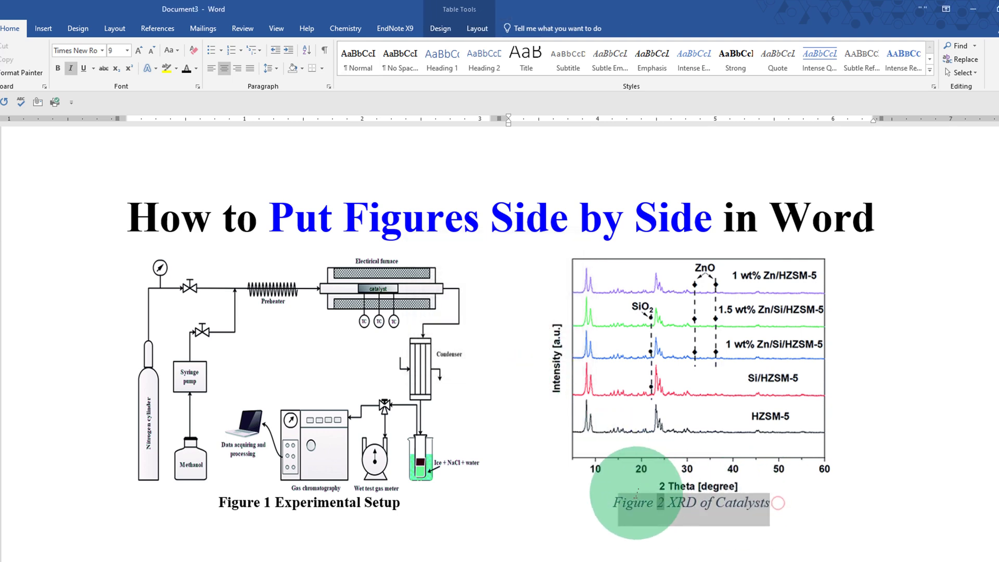
click(71, 71)
click(59, 69)
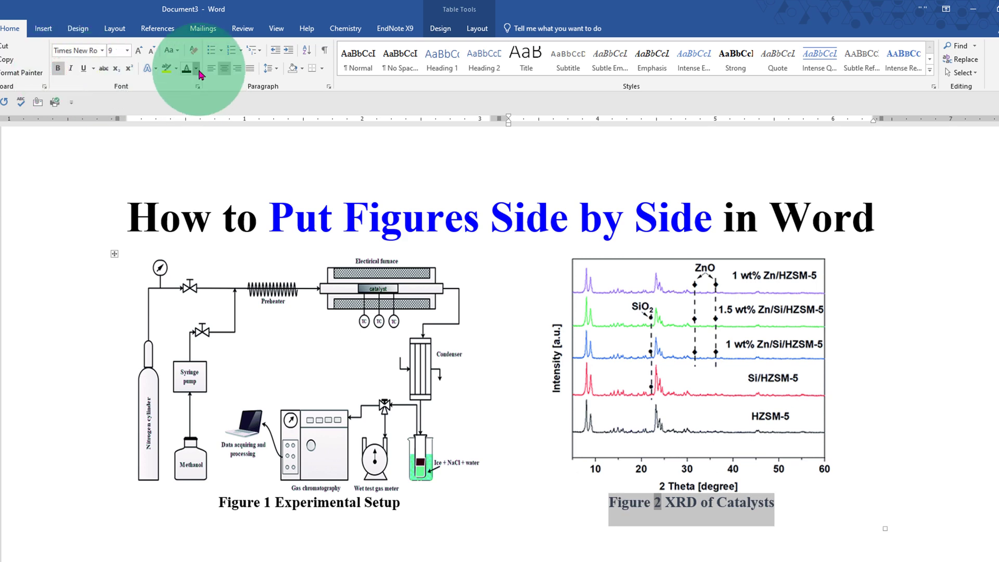
click(196, 68)
click(196, 85)
click(114, 253)
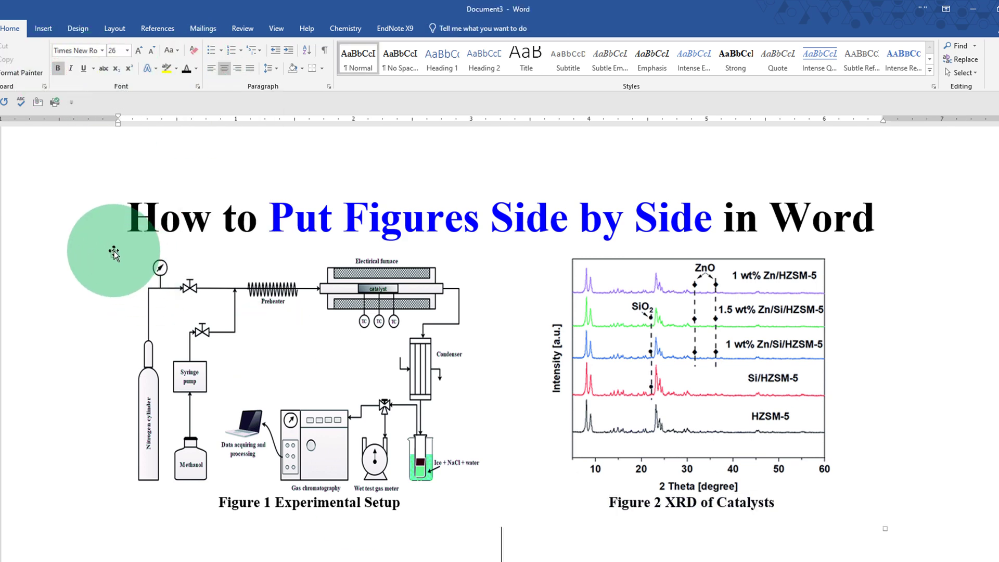
Step: Select the whole side-by-side table and cut it from the page
click(114, 253)
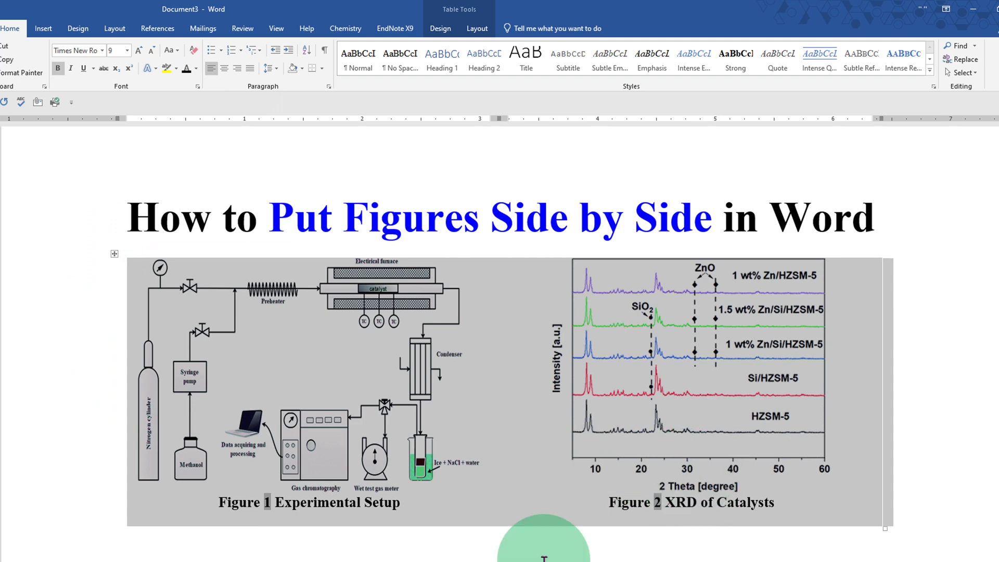
click(635, 554)
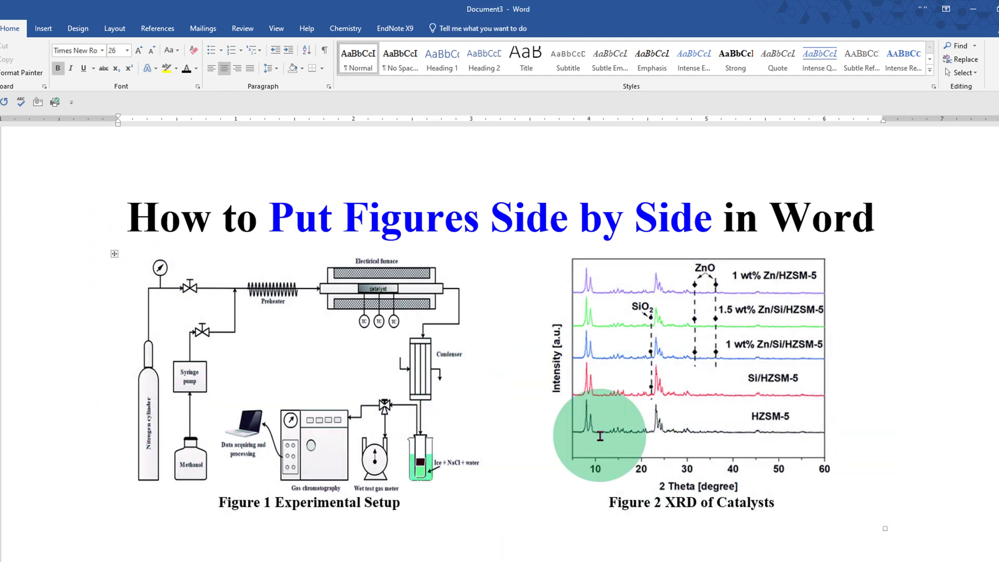
click(113, 254)
right_click(113, 254)
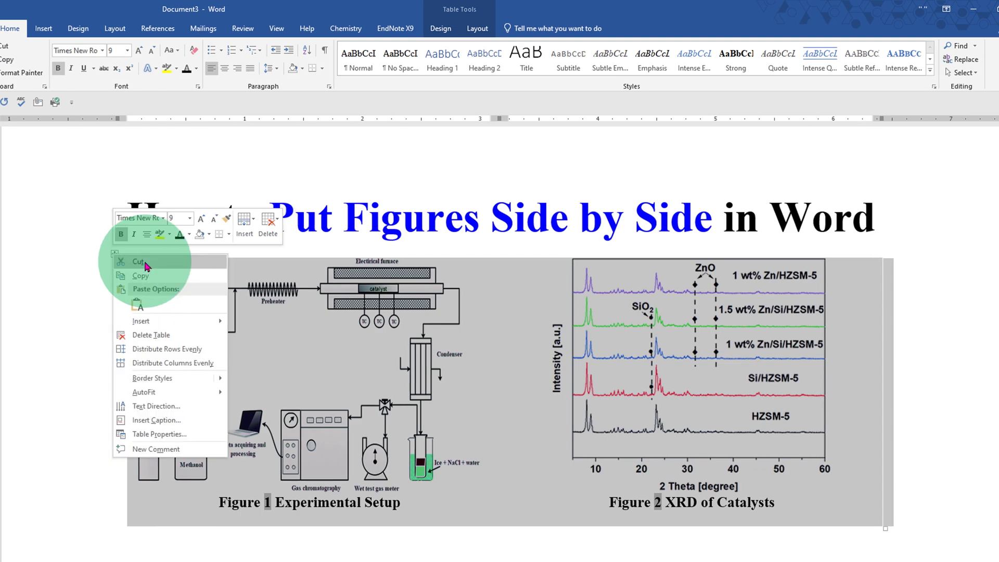
click(143, 264)
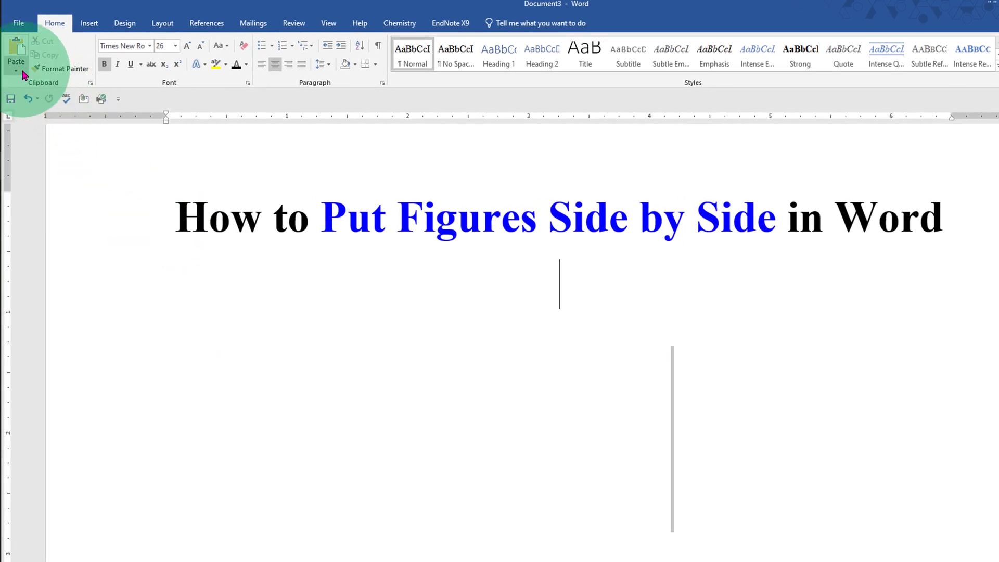
Step: Paste the cut table back as a single picture using Paste as Picture
click(22, 73)
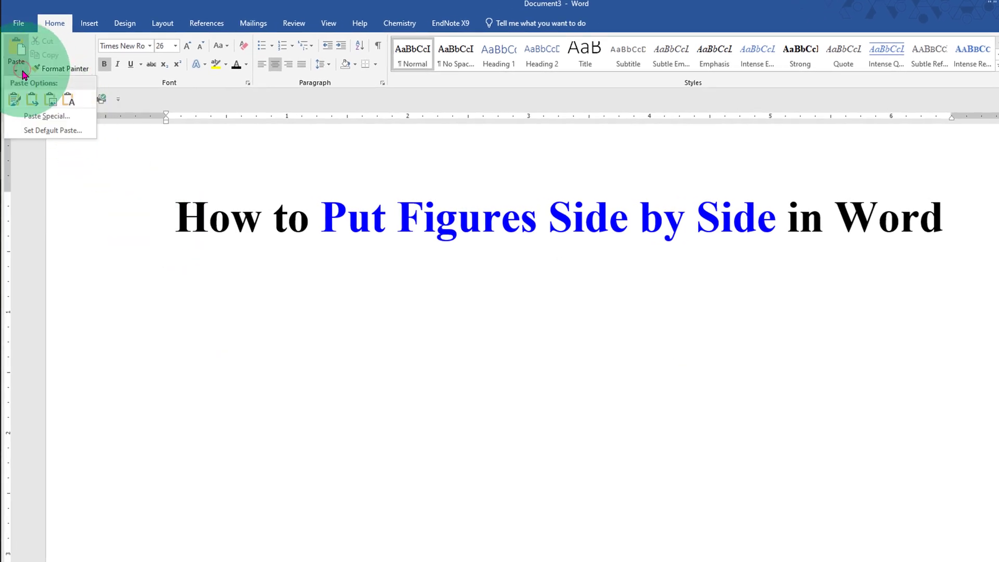
click(56, 104)
click(413, 362)
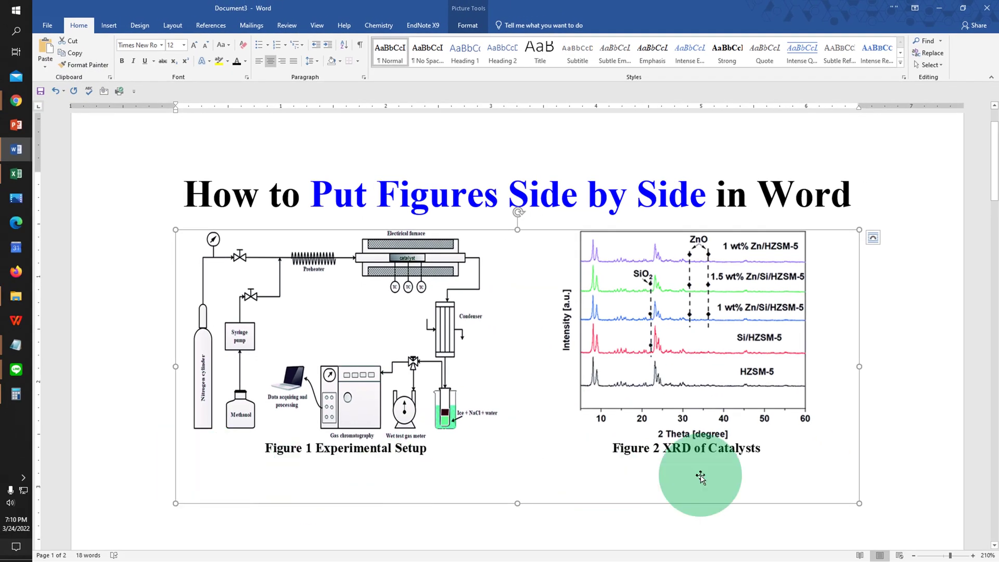
Step: Crop the combined picture's bottom to 2.24 inches tall, ending just below the captions
double_click(469, 354)
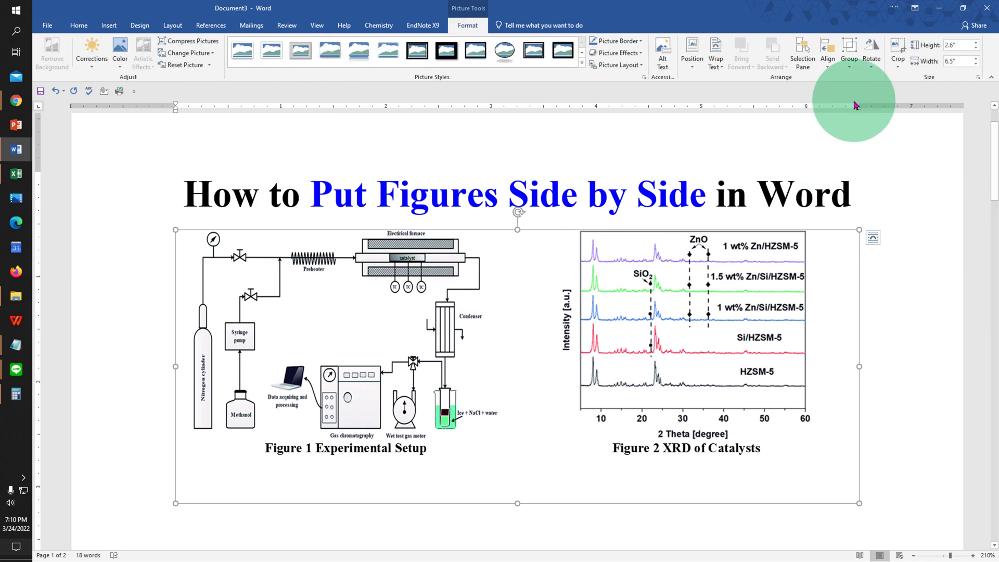
click(896, 70)
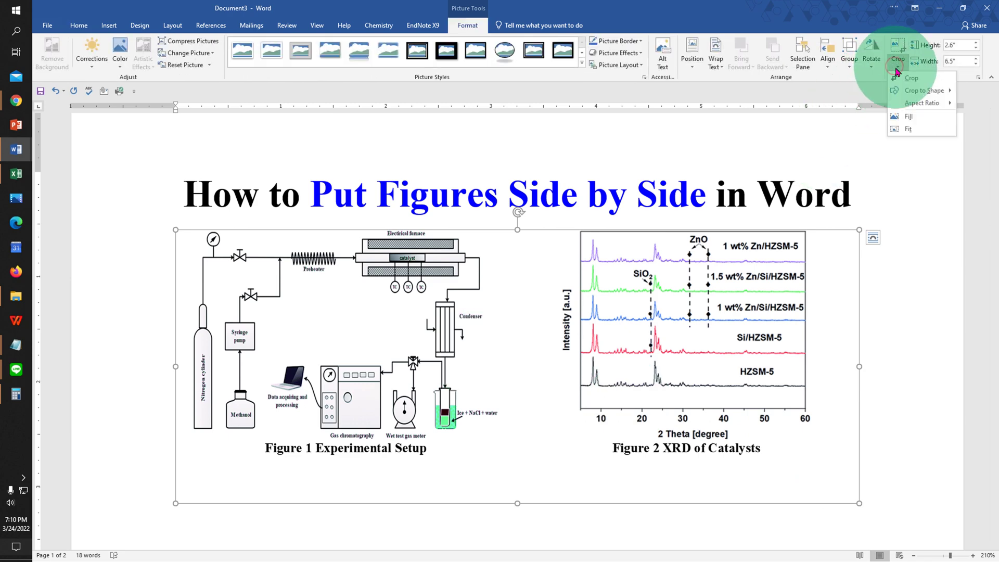
click(910, 77)
drag(517, 503, 517, 463)
click(587, 183)
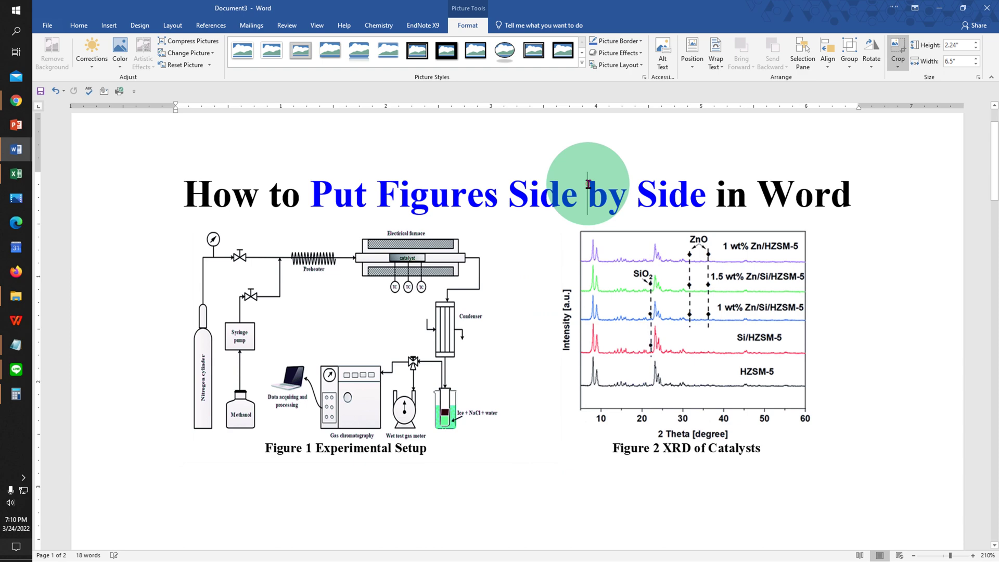
click(448, 341)
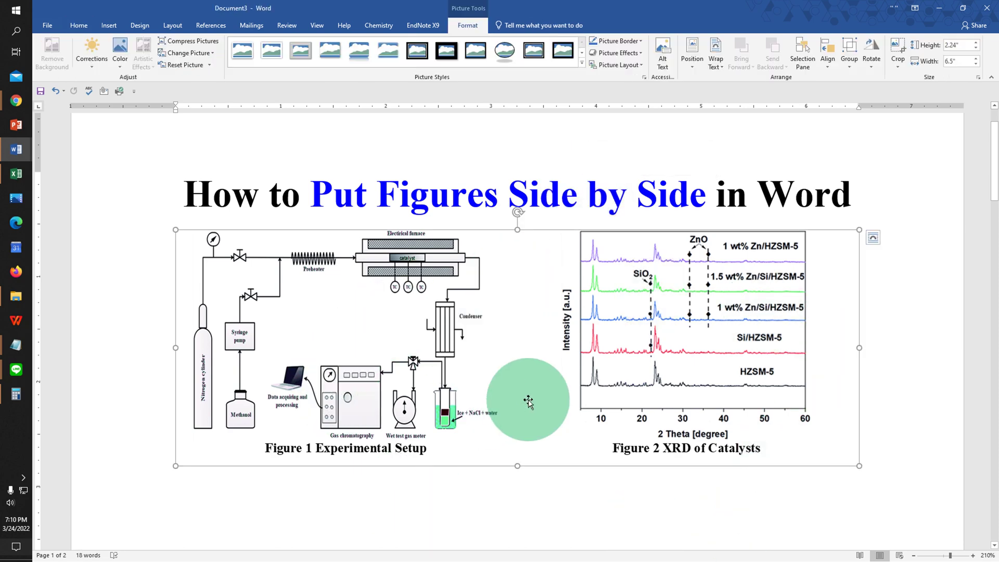
click(526, 520)
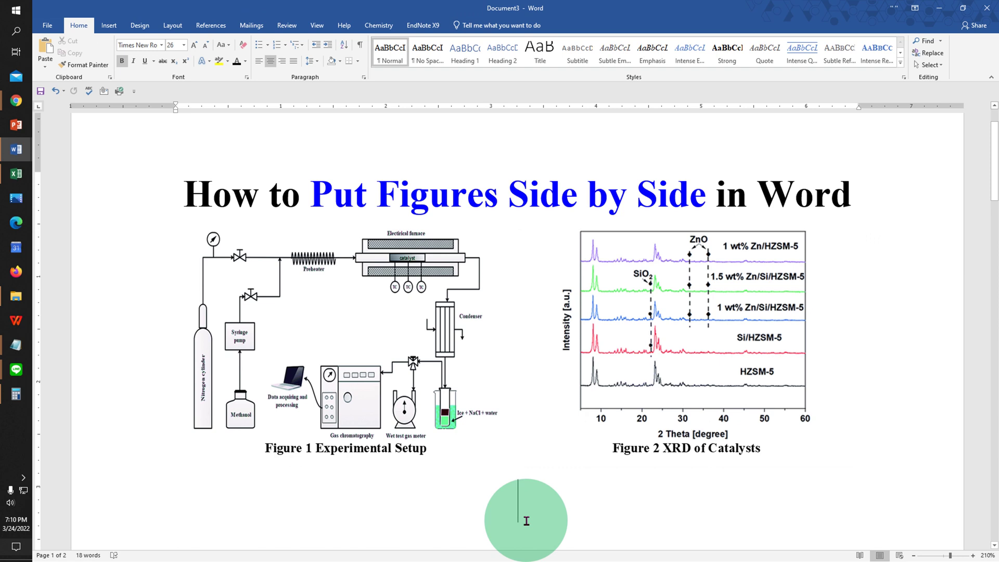